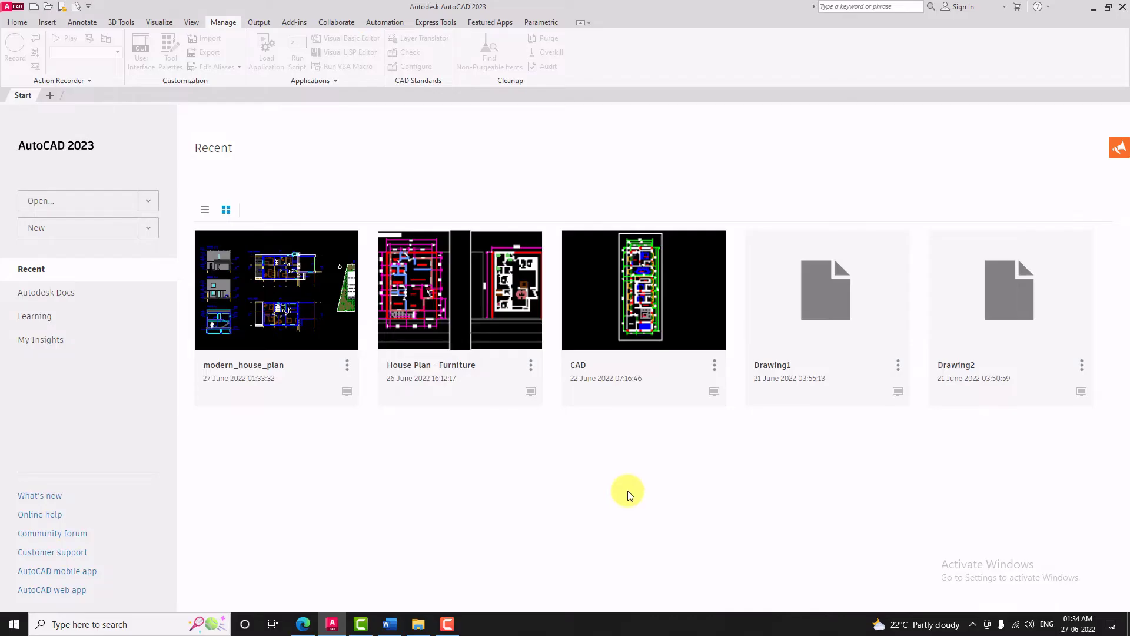
Open the modern_house_plan drawing from the Start page's recent files.
{"action": "left_click", "coordinate": [316, 319]}
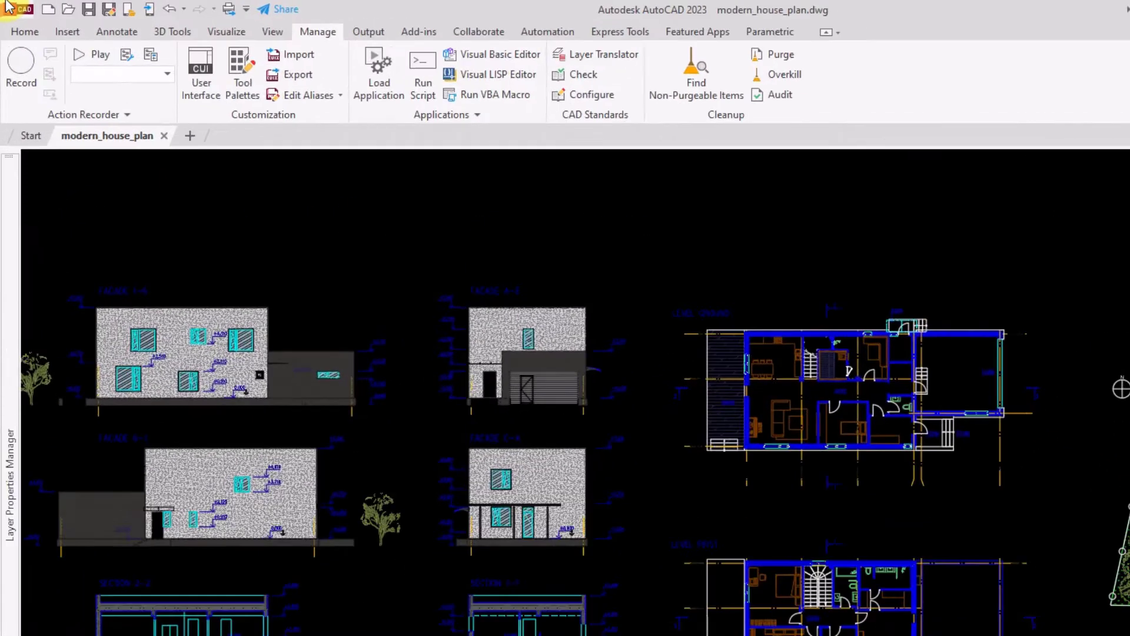
Start Save As and choose the AutoCAD Drawing Standards (*.dws) file type.
{"action": "left_click", "coordinate": [12, 7]}
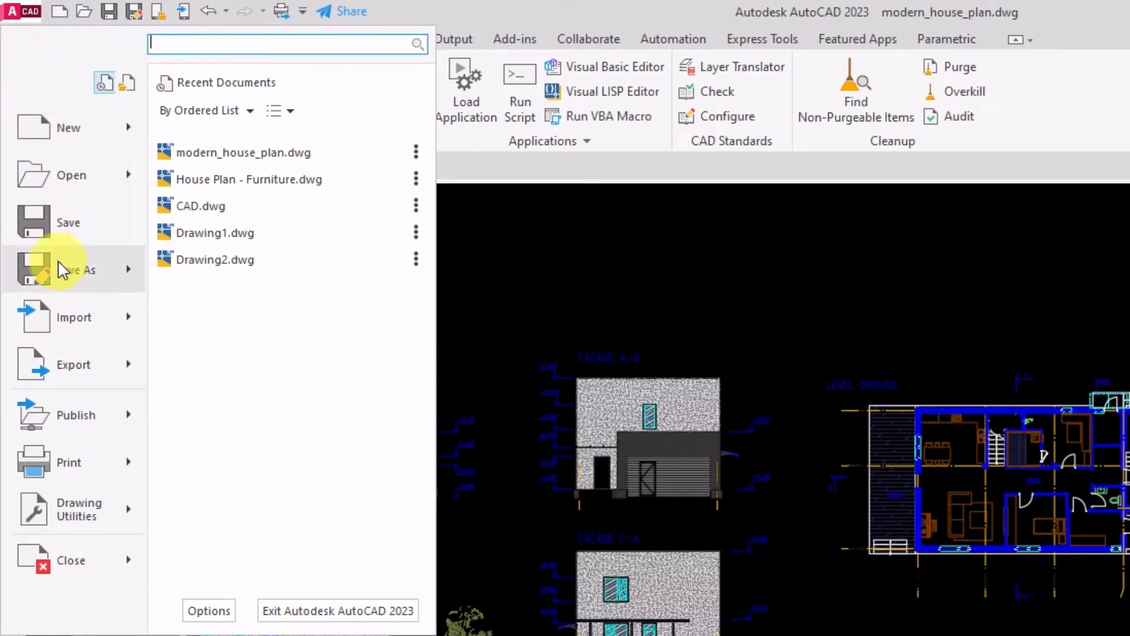
{"action": "mouse_move", "coordinate": [39, 154]}
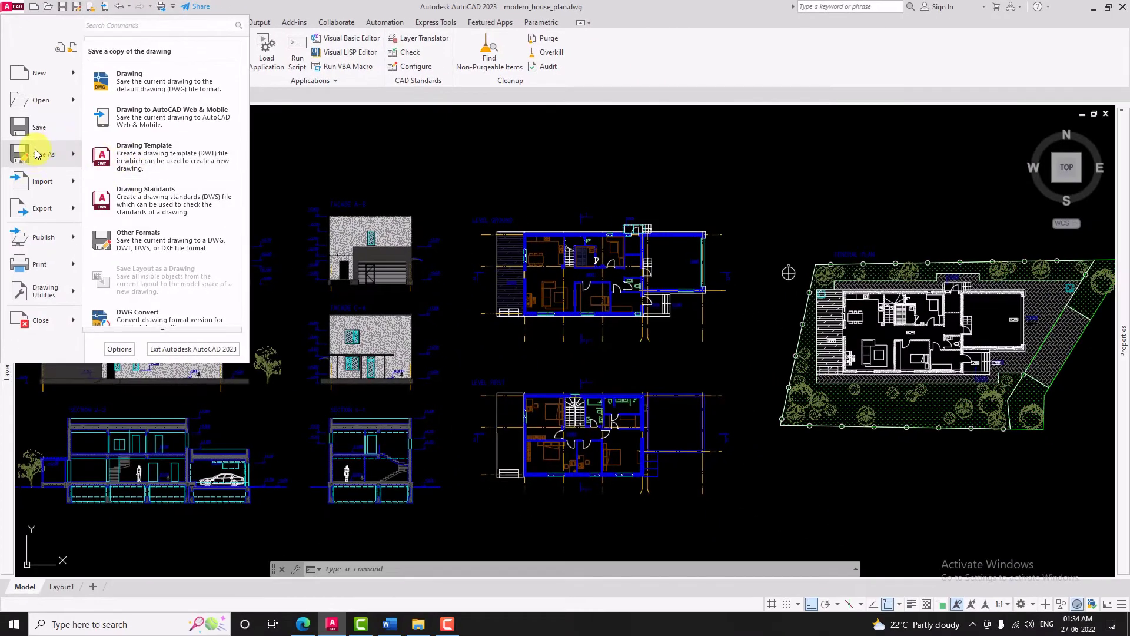
{"action": "left_click", "coordinate": [34, 156]}
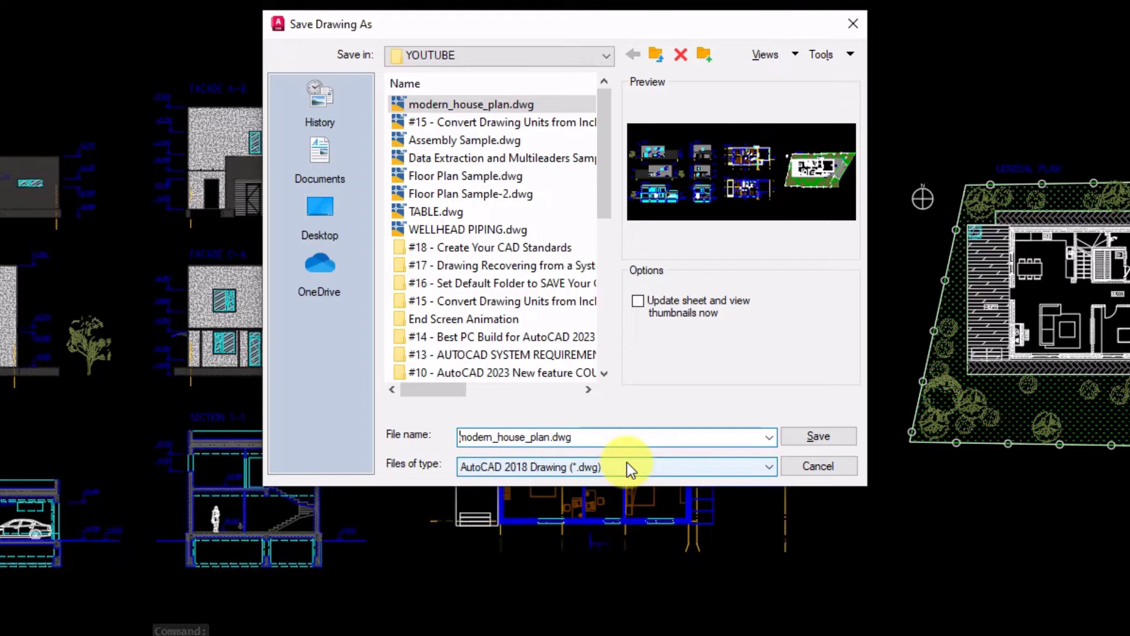
{"action": "left_click", "coordinate": [627, 468]}
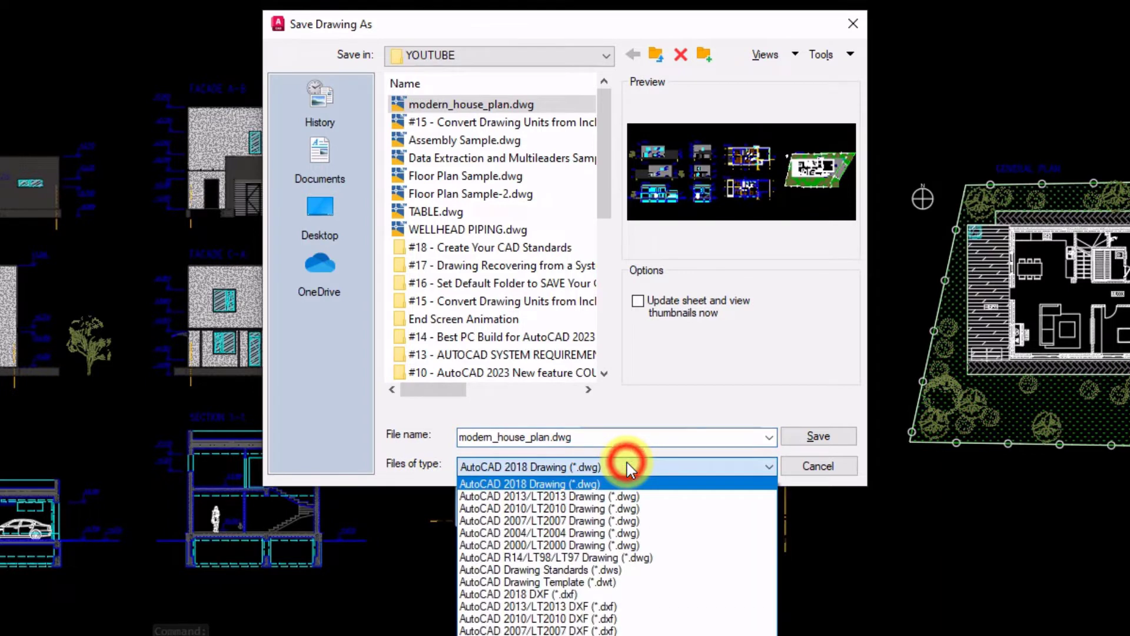
{"action": "left_click", "coordinate": [624, 567]}
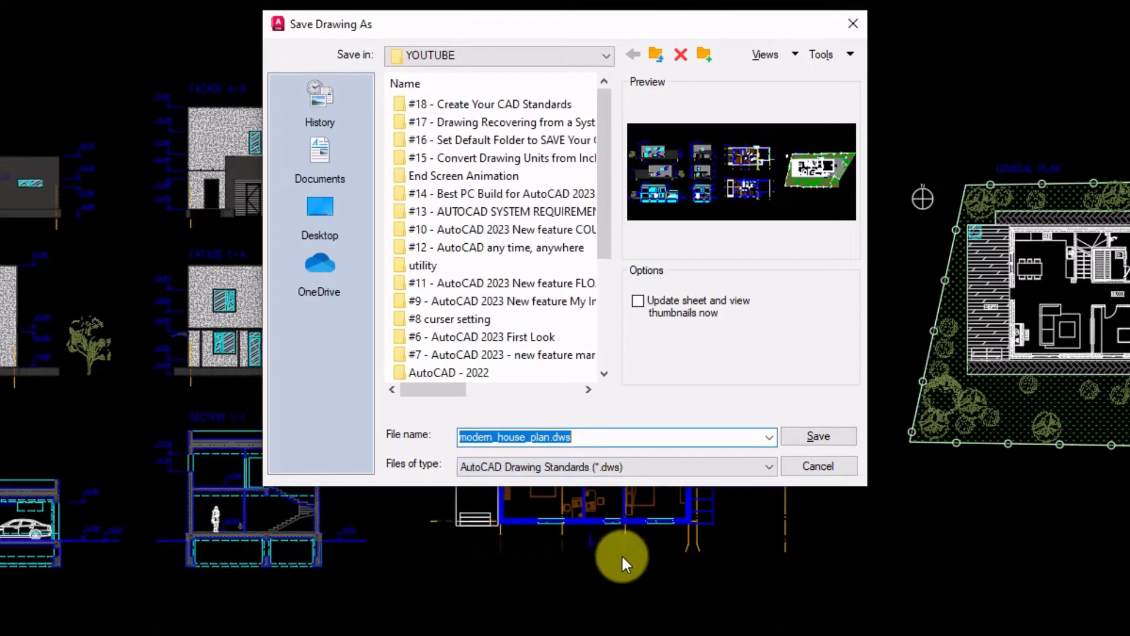
Save the standards file to the Desktop as 'CAD Standard'.
{"action": "left_click", "coordinate": [318, 207]}
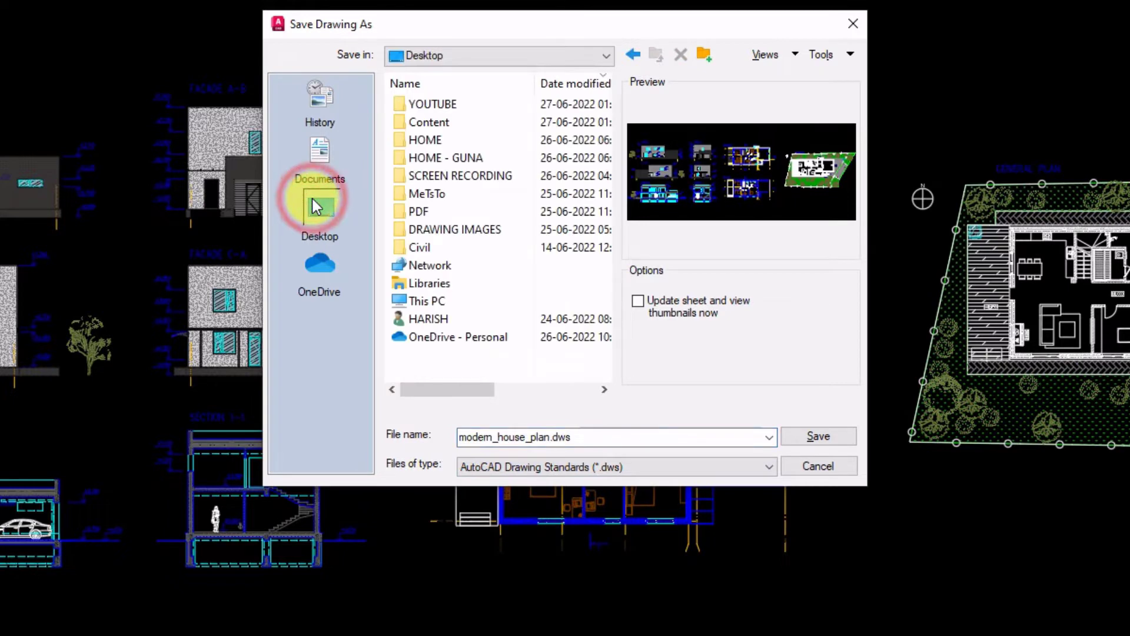
{"action": "left_click", "coordinate": [618, 435]}
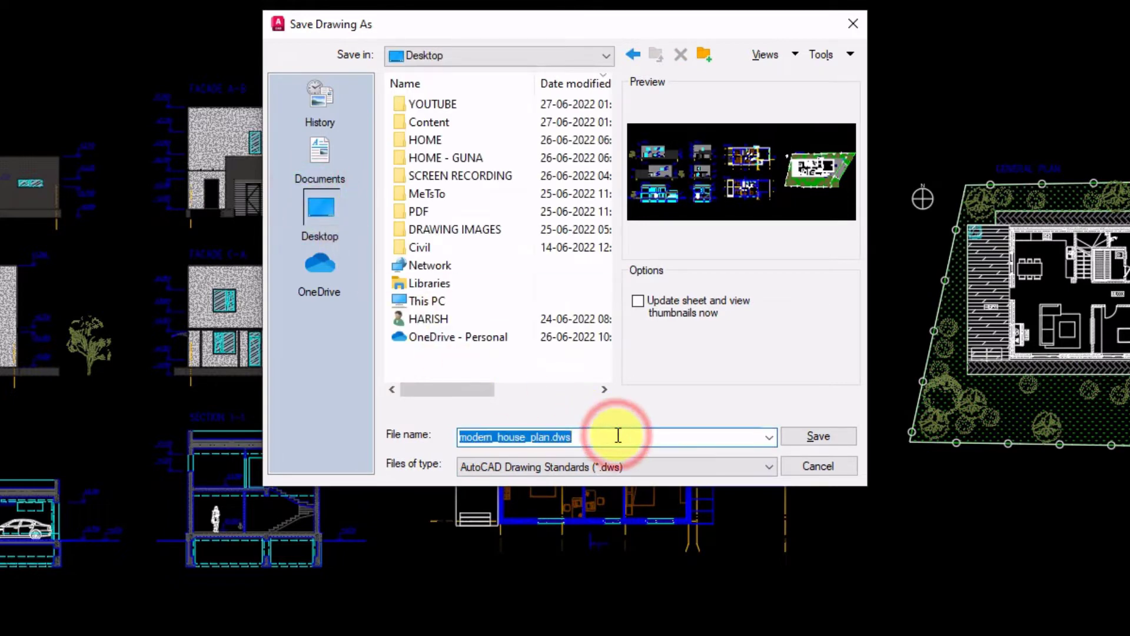
{"action": "type", "text": "CAD Standard"}
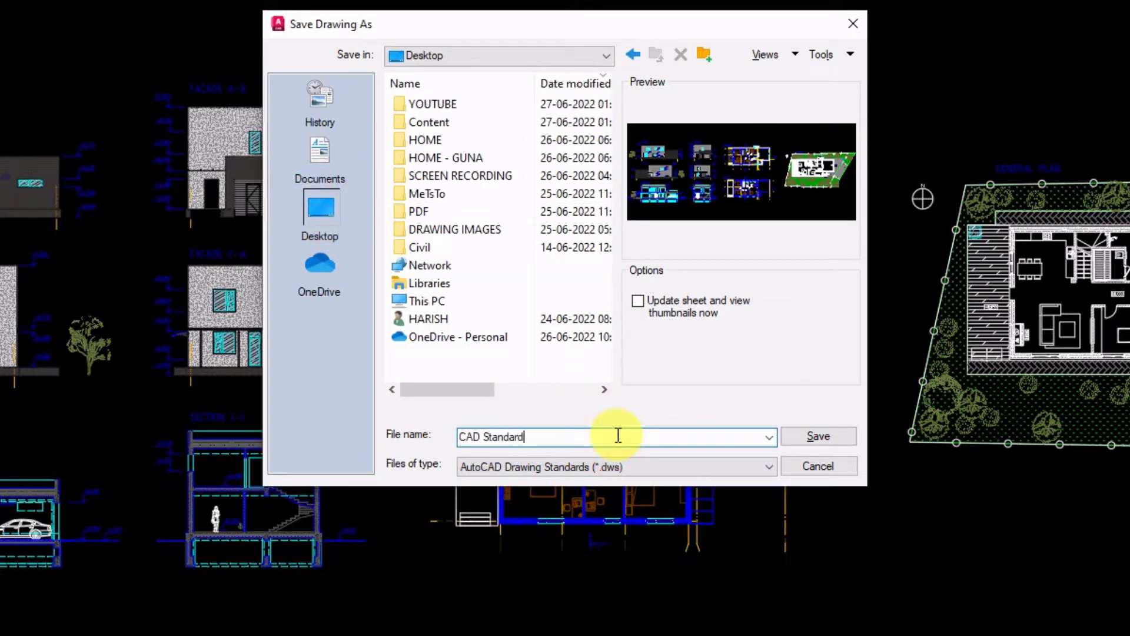
{"action": "left_click", "coordinate": [803, 442]}
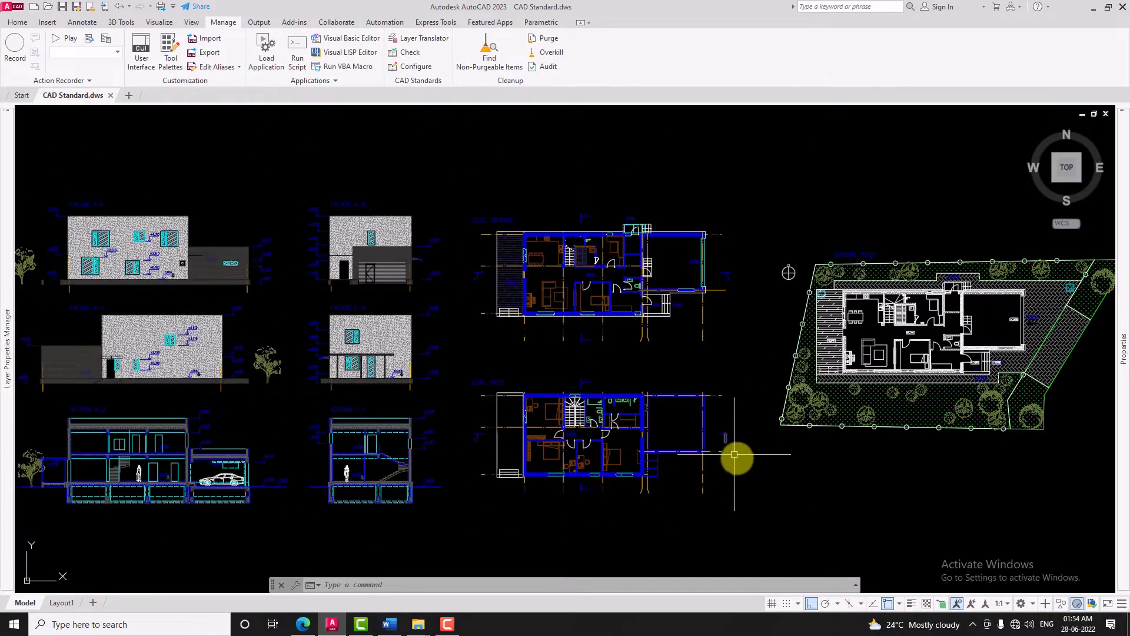
Close CAD Standard.dws and open the THREE BEDROOM HOUSE PLAN drawing.
{"action": "left_click", "coordinate": [110, 95]}
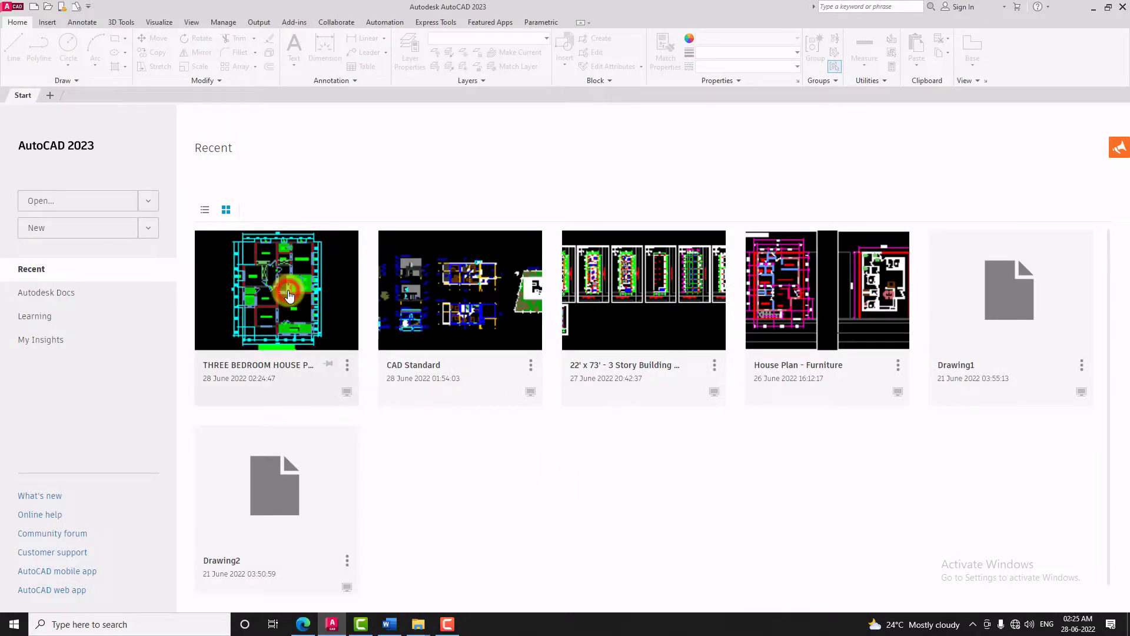
{"action": "left_click", "coordinate": [288, 296]}
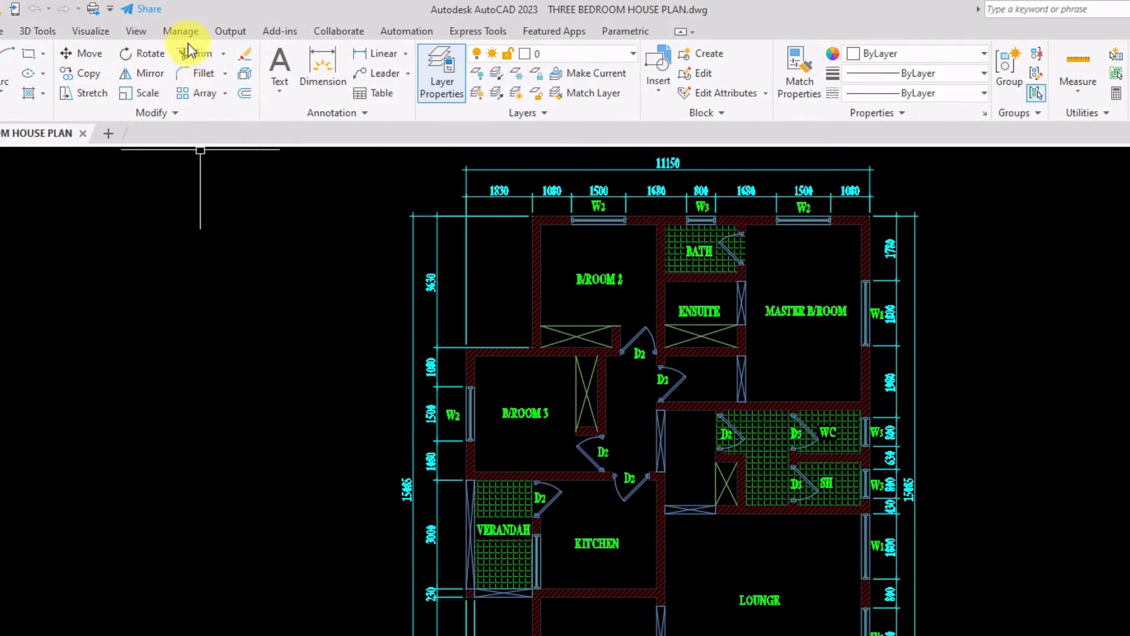
Begin configuring CAD standards from the Manage ribbon and add a standards file.
{"action": "left_click", "coordinate": [224, 23]}
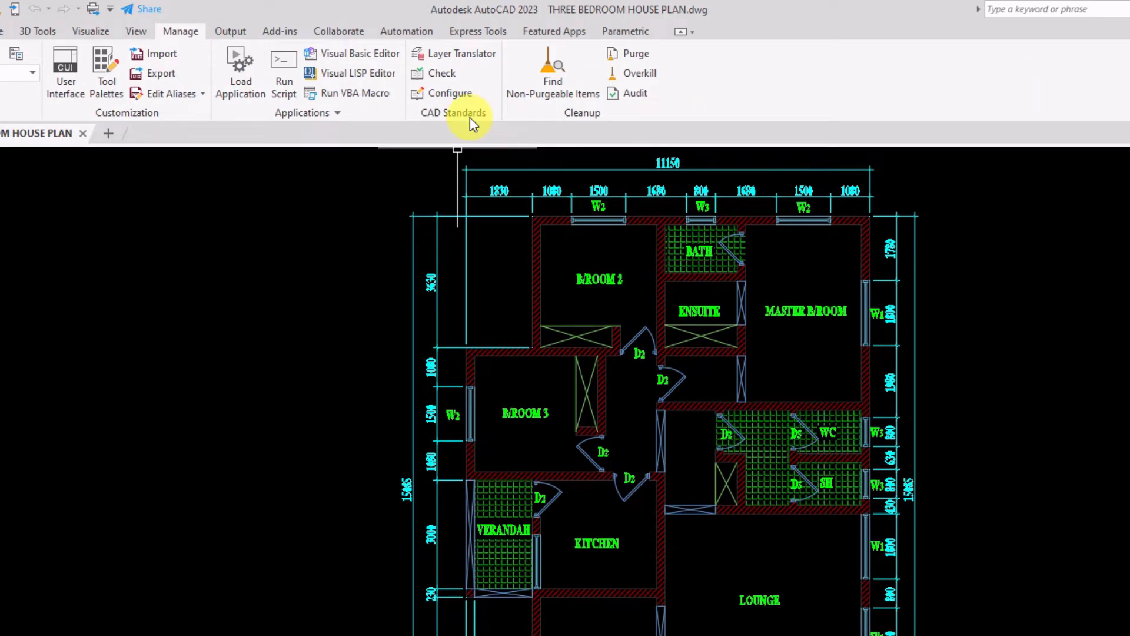
{"action": "left_click", "coordinate": [459, 99]}
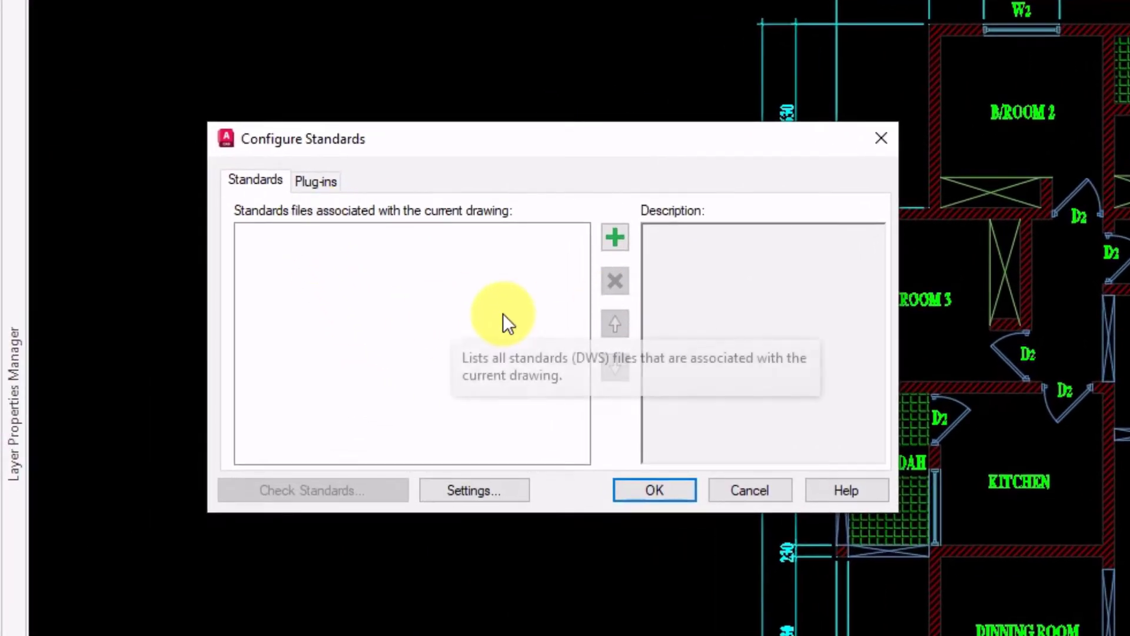
{"action": "left_click", "coordinate": [613, 233]}
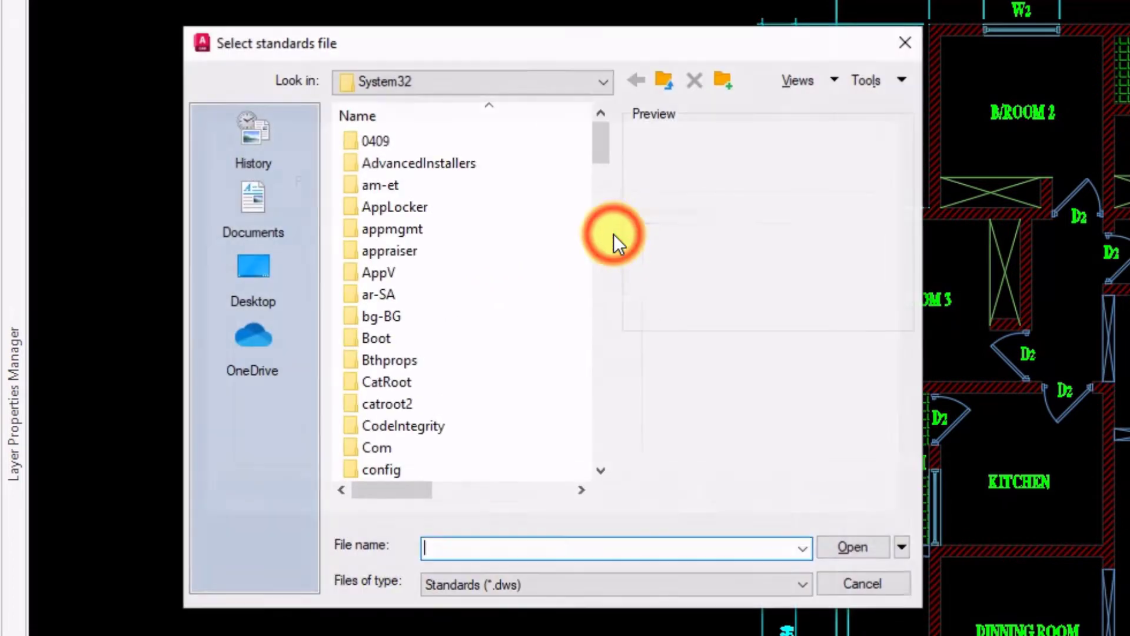
Attach the 'CAD Standard - Civil' file from the Desktop and confirm the configuration.
{"action": "left_click", "coordinate": [269, 269]}
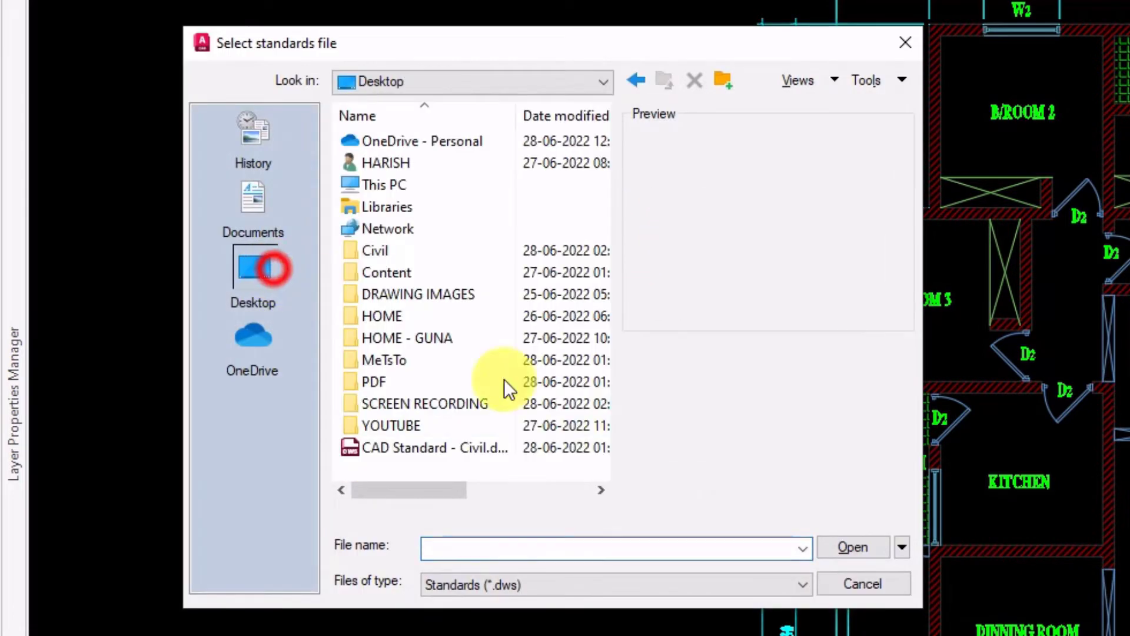
{"action": "left_click", "coordinate": [446, 450]}
{"action": "left_click", "coordinate": [858, 546]}
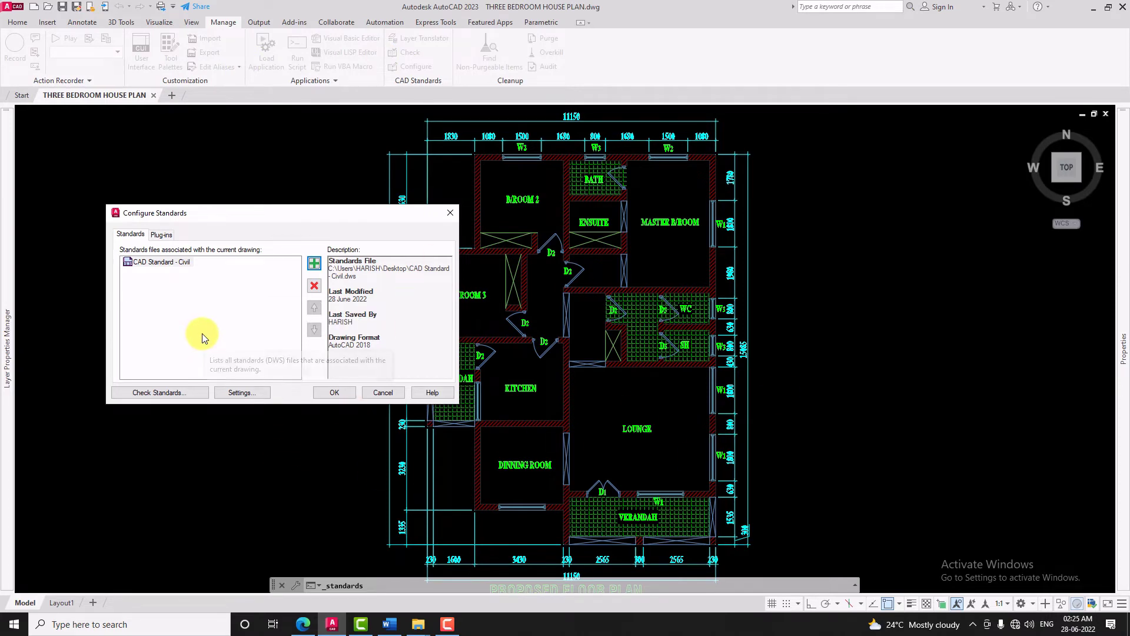
{"action": "mouse_move", "coordinate": [202, 333]}
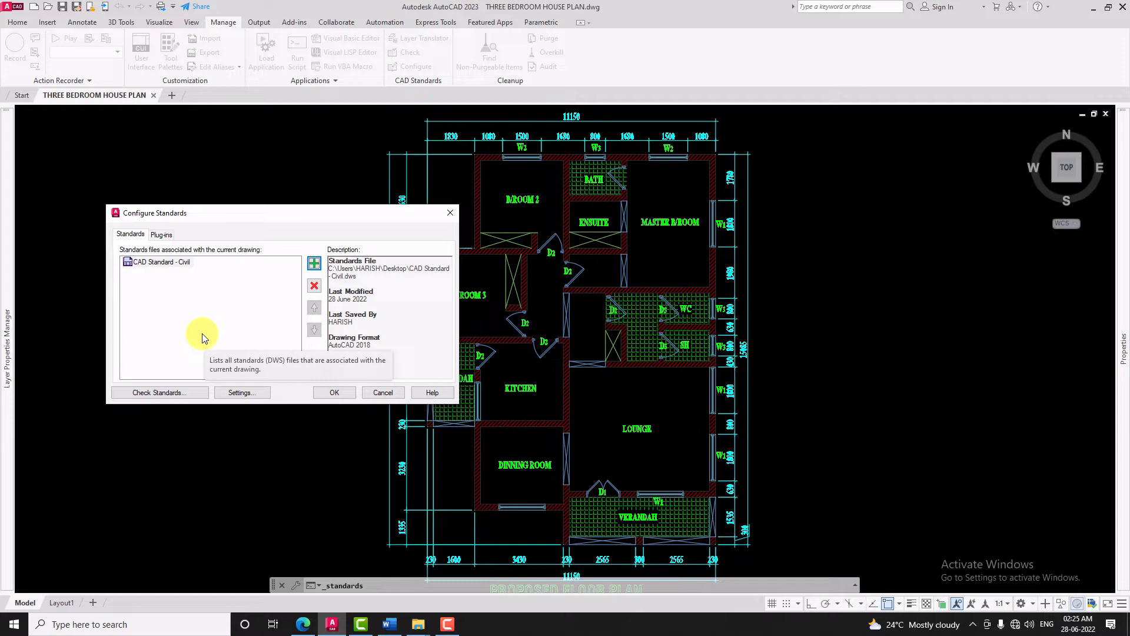
{"action": "left_click", "coordinate": [335, 392]}
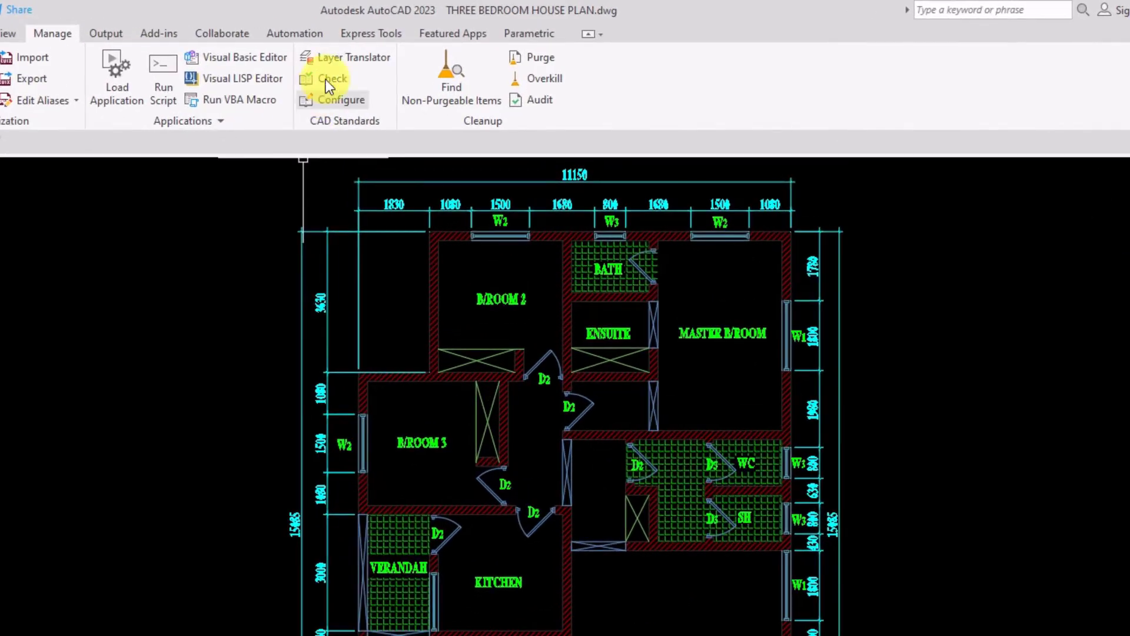
Run Check Standards and review the non-standard 'scale100' dimstyle problem.
{"action": "left_click", "coordinate": [408, 51]}
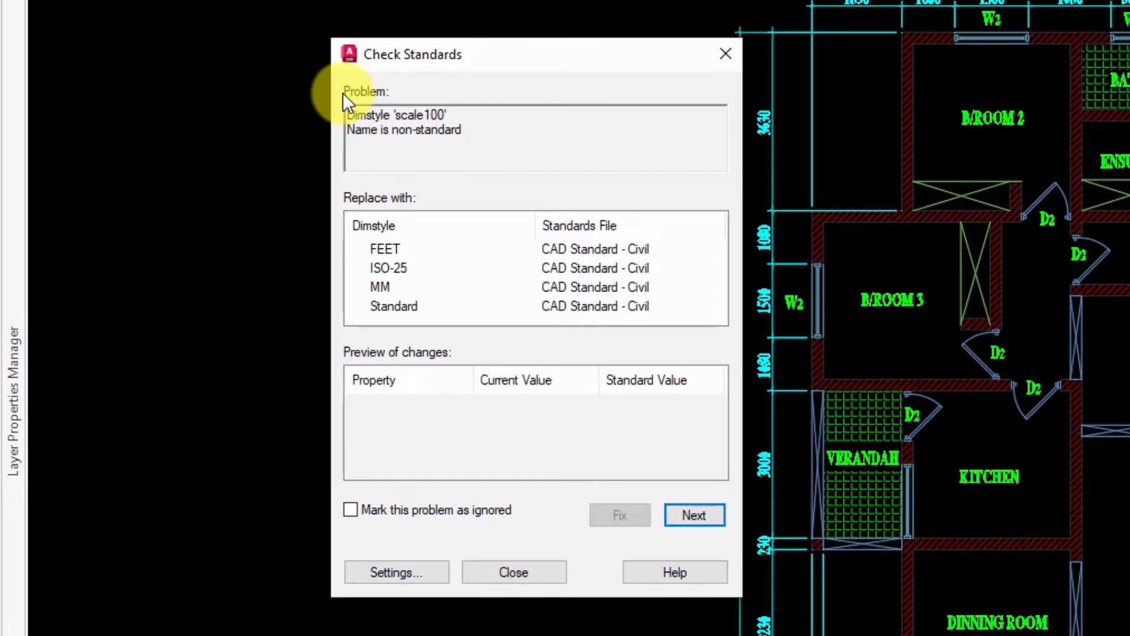
{"action": "mouse_move", "coordinate": [346, 114]}
{"action": "left_mouse_down"}
{"action": "mouse_move", "coordinate": [455, 133]}
{"action": "mouse_move", "coordinate": [348, 131]}
{"action": "left_mouse_up"}
{"action": "left_click", "coordinate": [465, 131]}
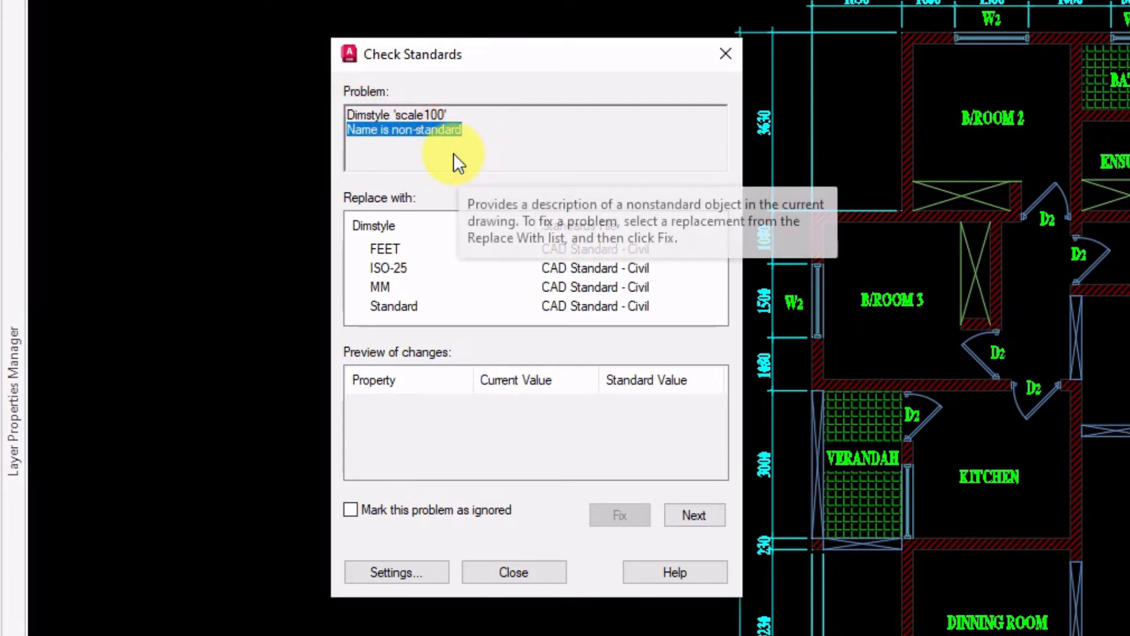
{"action": "left_click", "coordinate": [398, 115]}
{"action": "left_click_drag", "start_coordinate": [398, 115], "coordinate": [456, 117]}
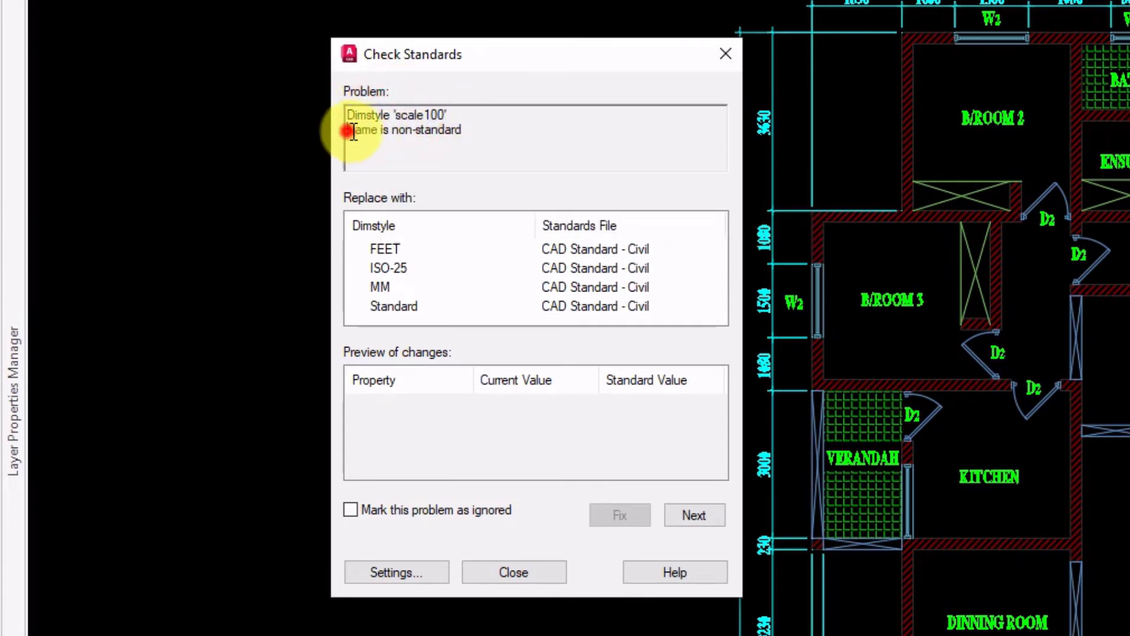
{"action": "left_click_drag", "start_coordinate": [350, 131], "coordinate": [461, 132]}
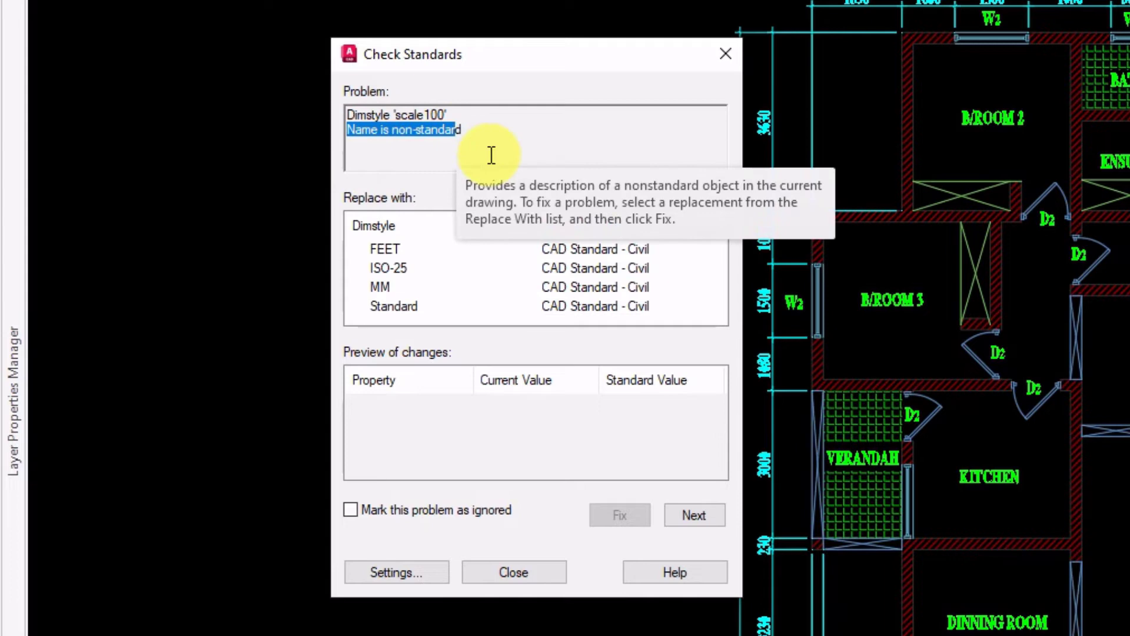
{"action": "left_click", "coordinate": [504, 131]}
{"action": "left_click_drag", "start_coordinate": [394, 114], "coordinate": [461, 124]}
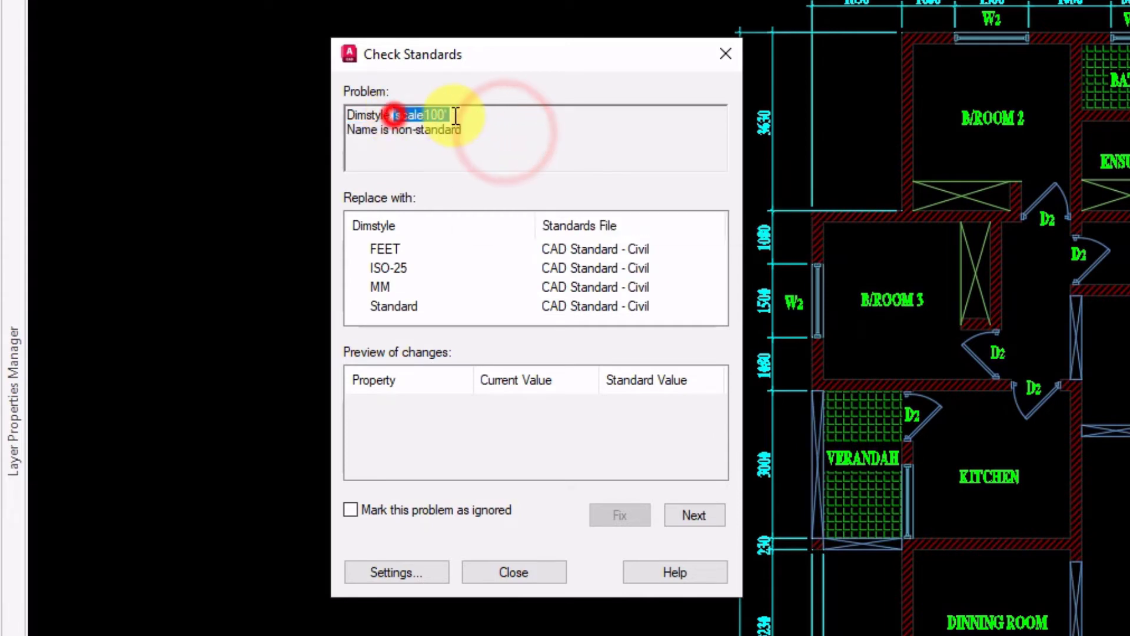
Fix scale100 by replacing it with the FEET dimension style.
{"action": "left_click", "coordinate": [382, 248]}
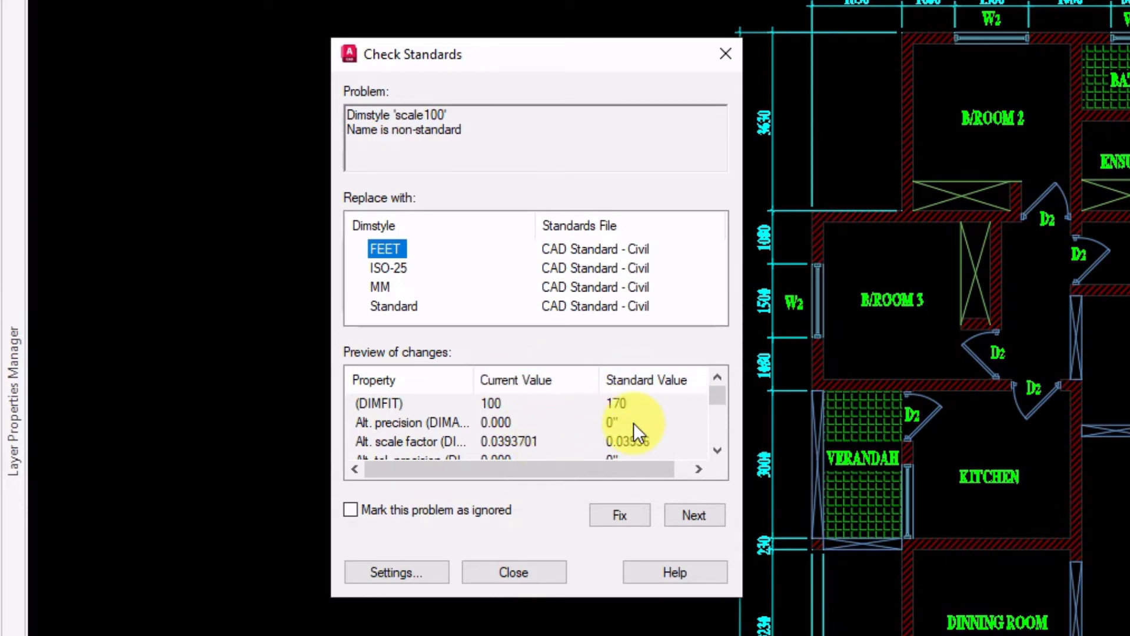
{"action": "left_click", "coordinate": [608, 509]}
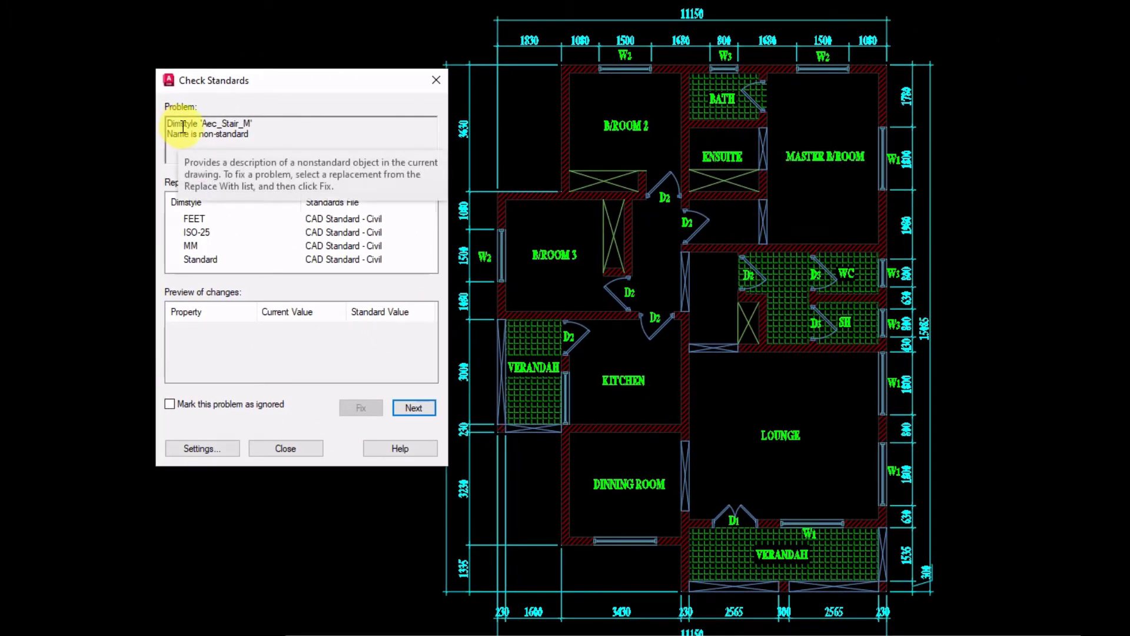
Fix Aec_Stair_M, window, wall hatch, A_Openings and remaining layer/linetype problems, then dismiss the summary.
{"action": "left_click", "coordinate": [369, 406]}
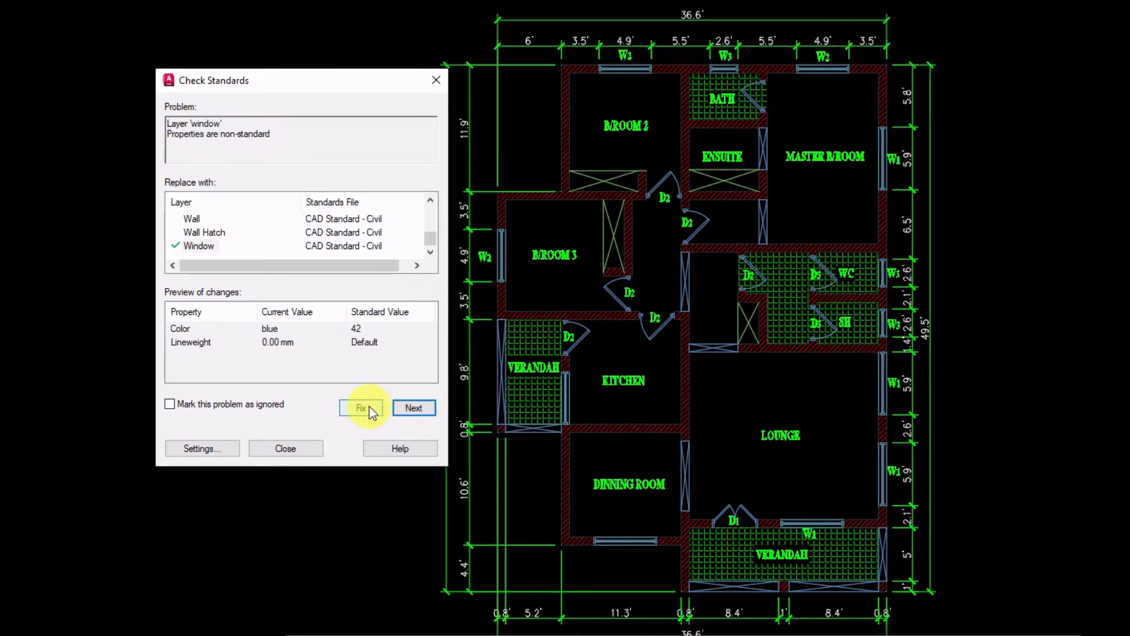
{"action": "left_click", "coordinate": [369, 406]}
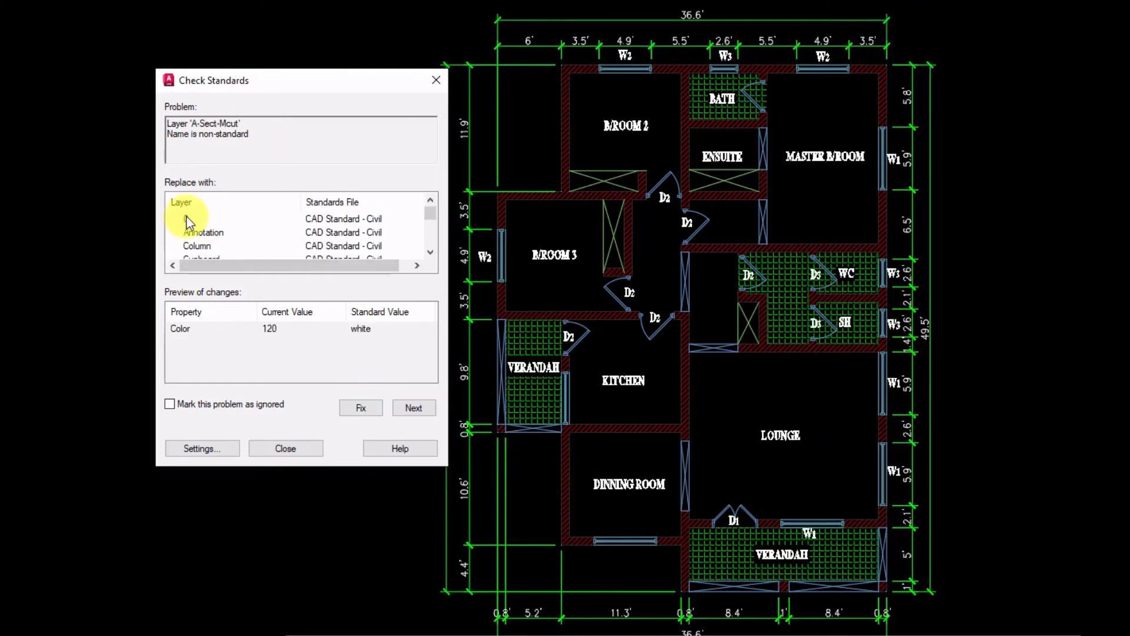
{"action": "left_click", "coordinate": [199, 245]}
{"action": "left_click", "coordinate": [369, 406]}
{"action": "left_click", "coordinate": [413, 404]}
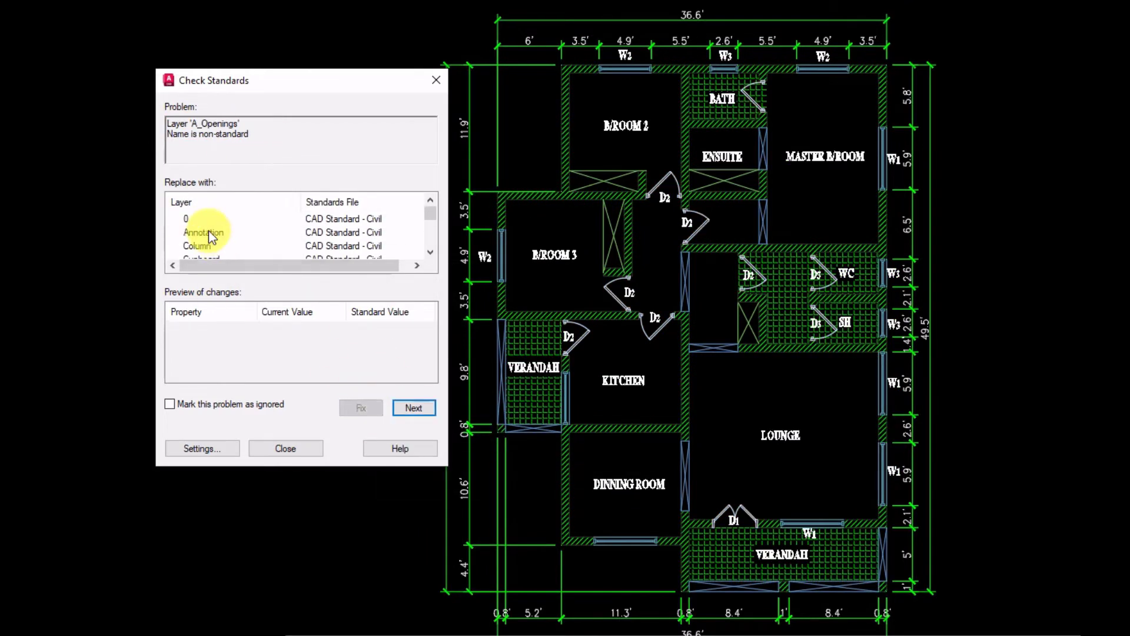
{"action": "left_click", "coordinate": [193, 245]}
{"action": "left_click", "coordinate": [361, 408]}
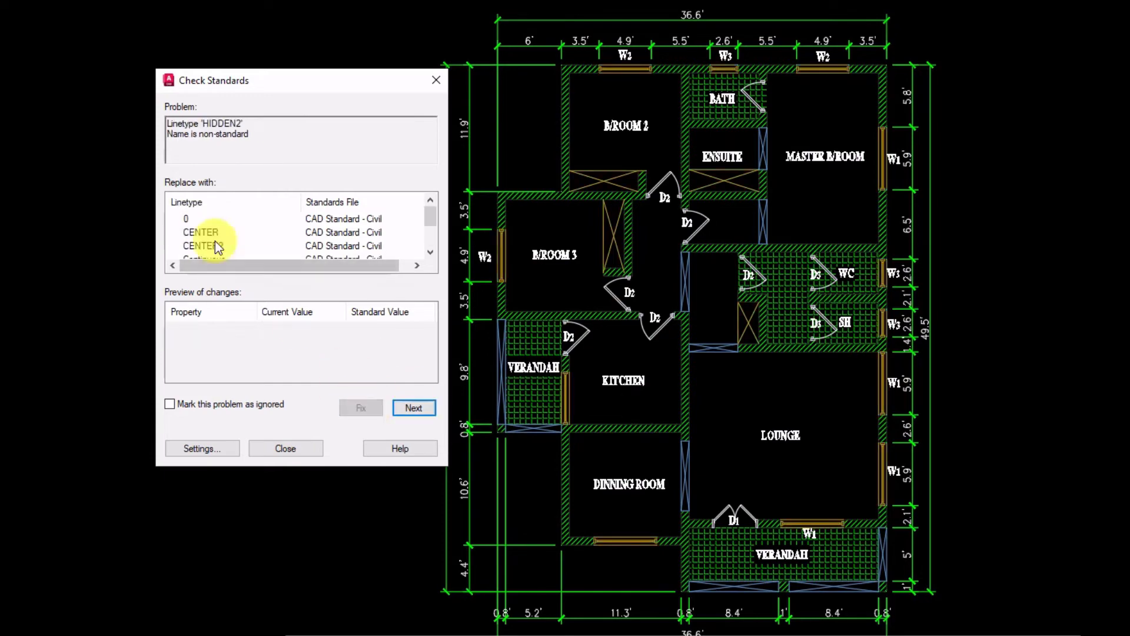
{"action": "left_click", "coordinate": [361, 406]}
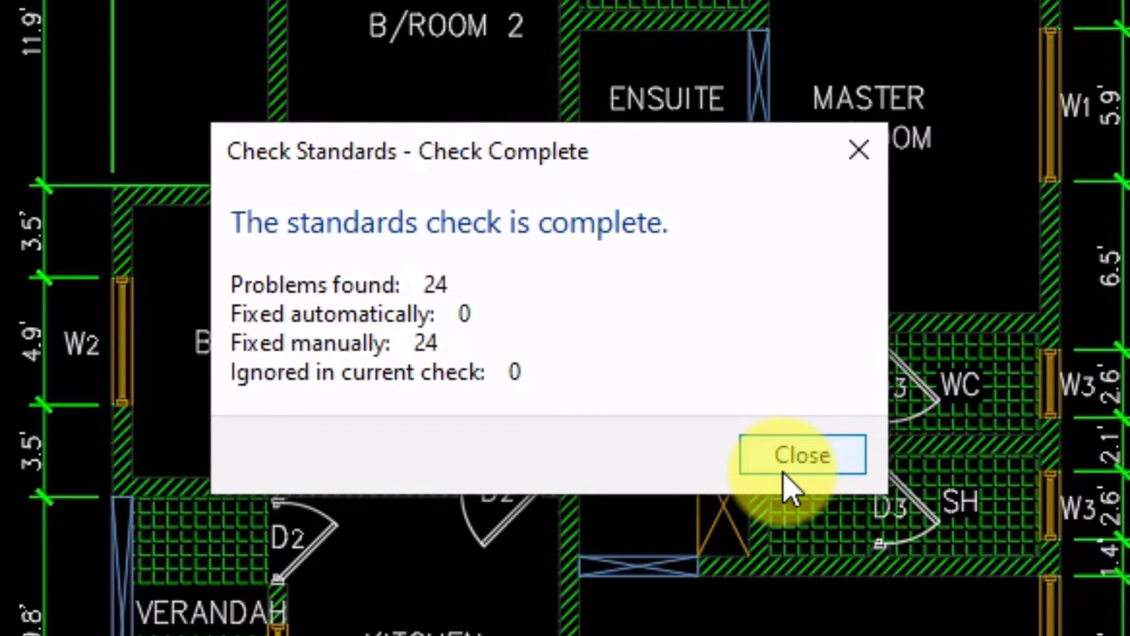
{"action": "left_click", "coordinate": [788, 482]}
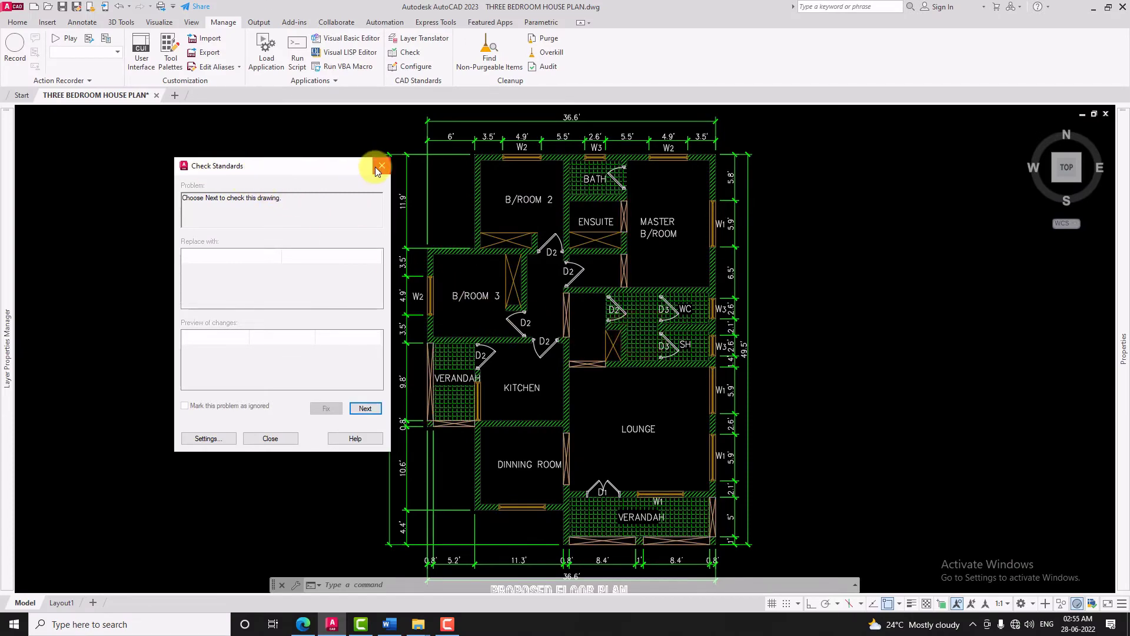
Select all objects and reset their colour from Properties, then clear the selection.
{"action": "left_click", "coordinate": [379, 168]}
{"action": "key", "text": "ctrl+a"}
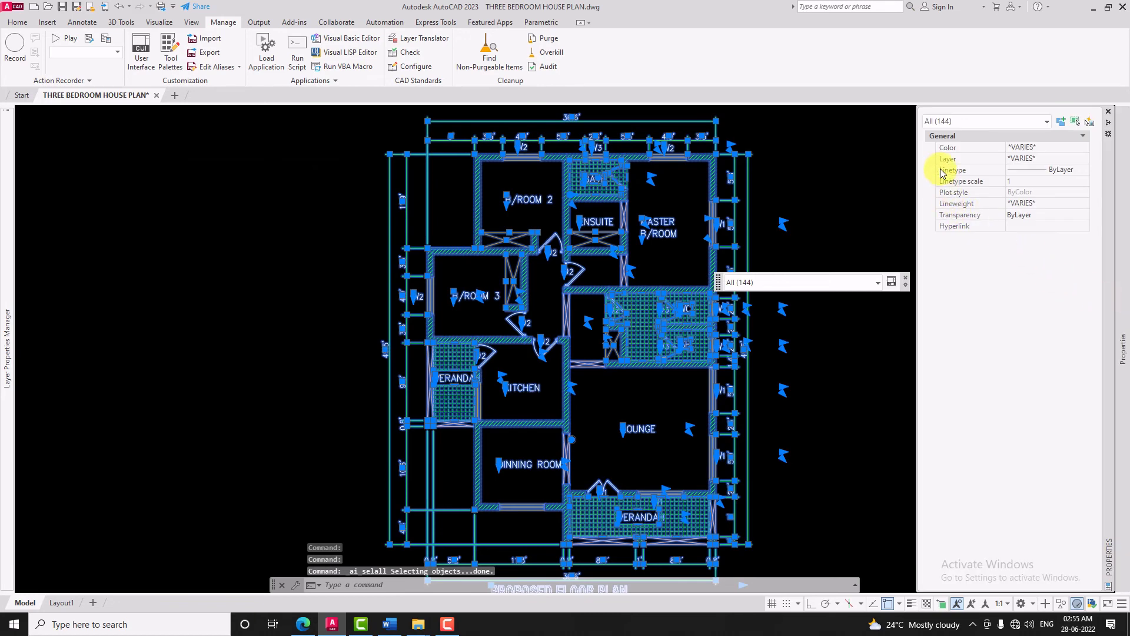
{"action": "left_click", "coordinate": [1065, 149]}
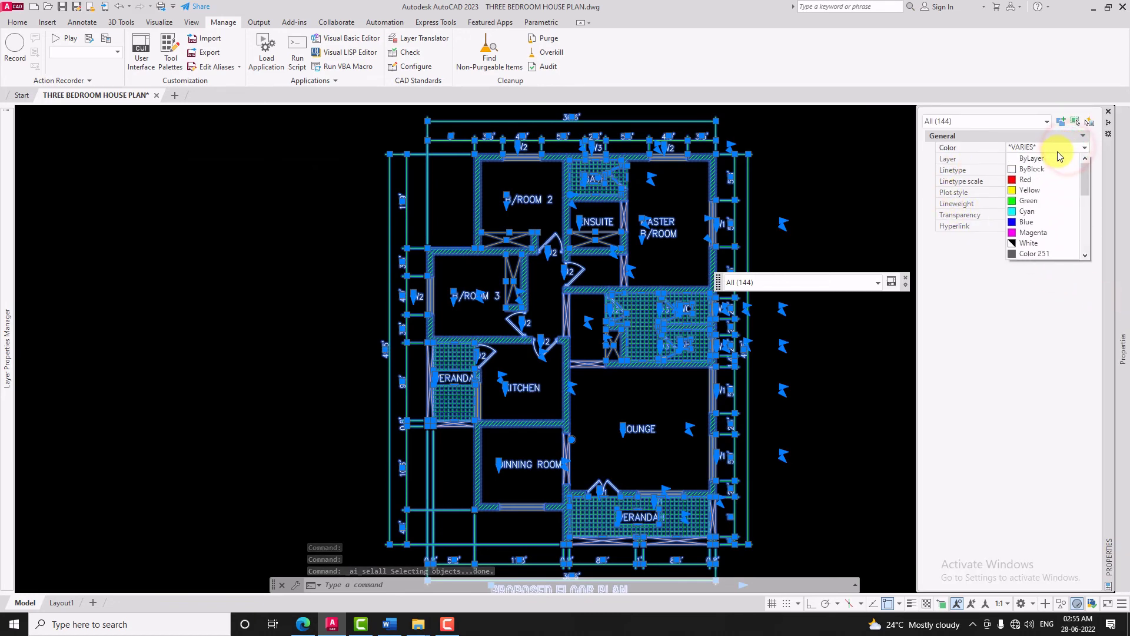
{"action": "left_click", "coordinate": [1026, 201]}
{"action": "key", "text": "Escape"}
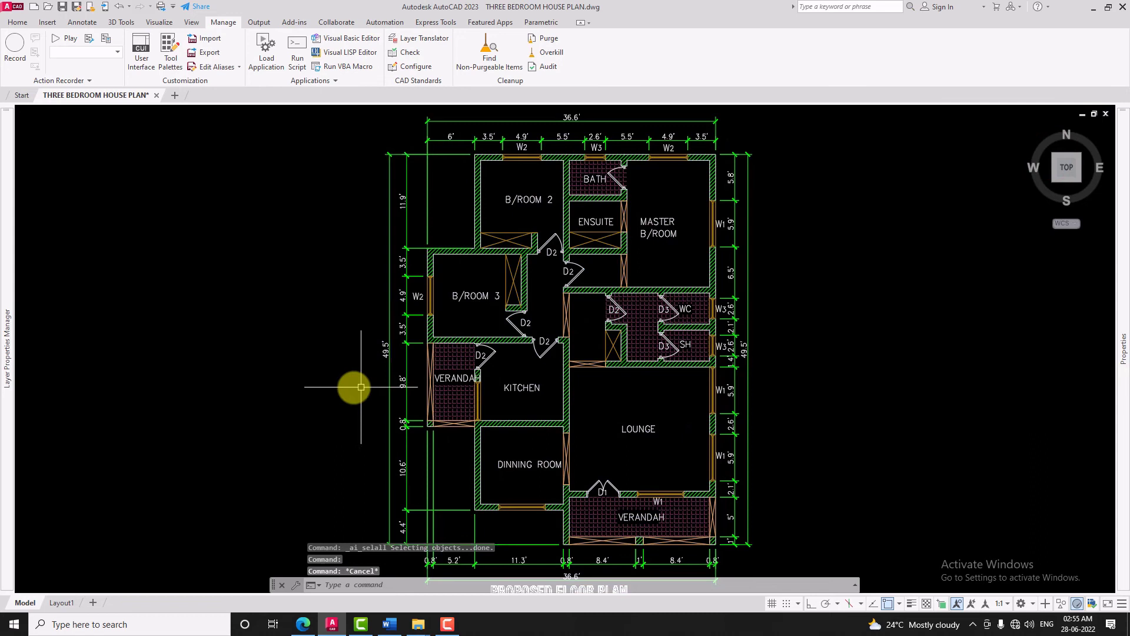